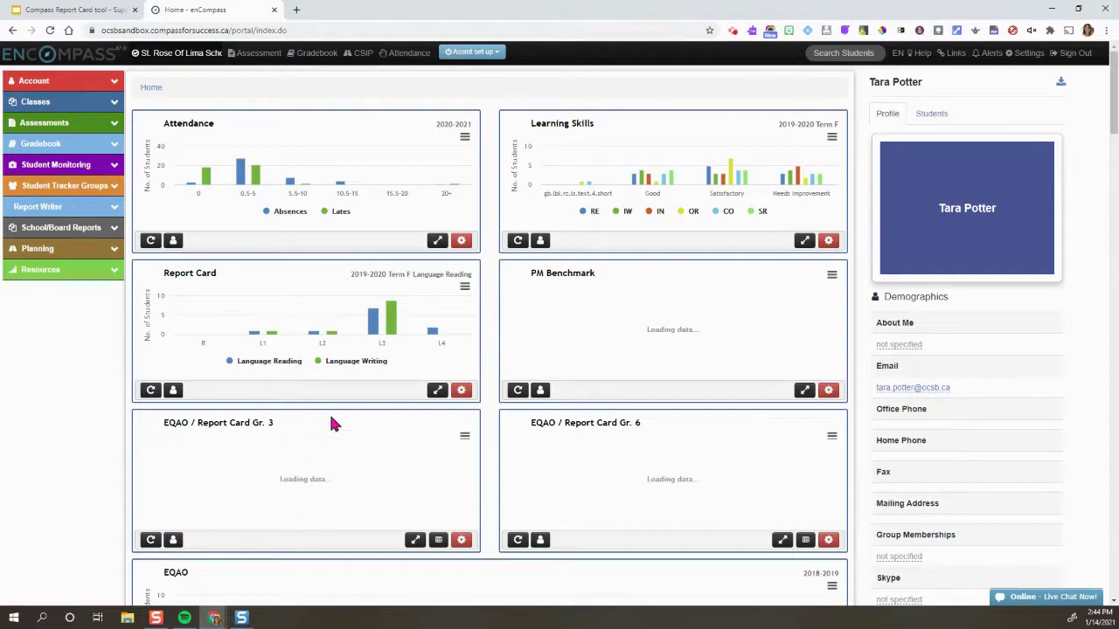
# Set the active school to St. Rose Of Lima School
pyautogui.click(173, 65)
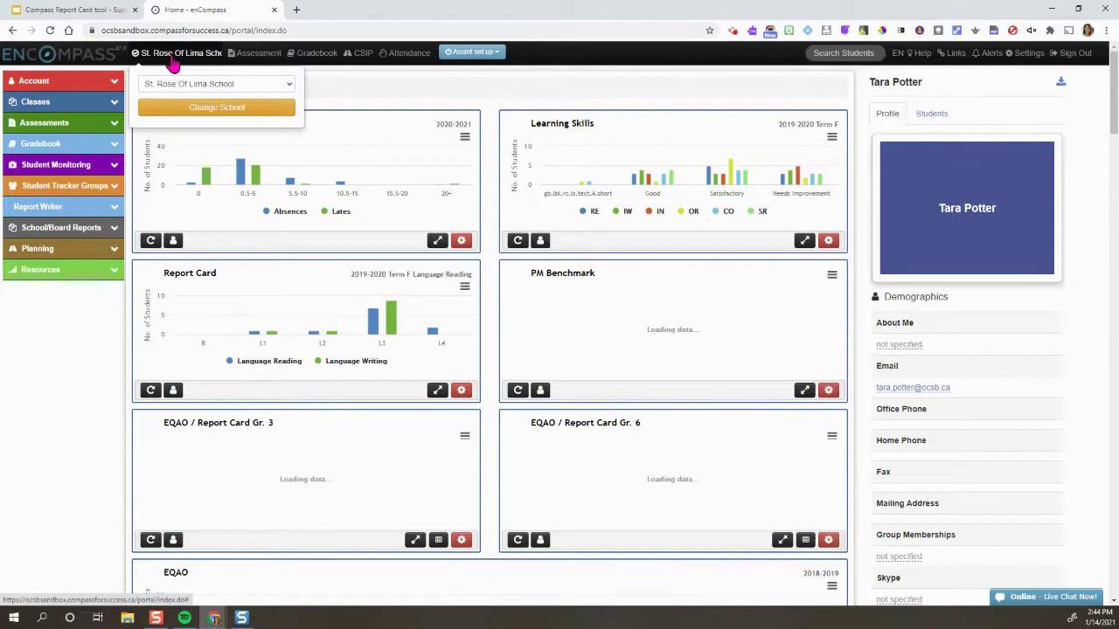
pyautogui.click(180, 83)
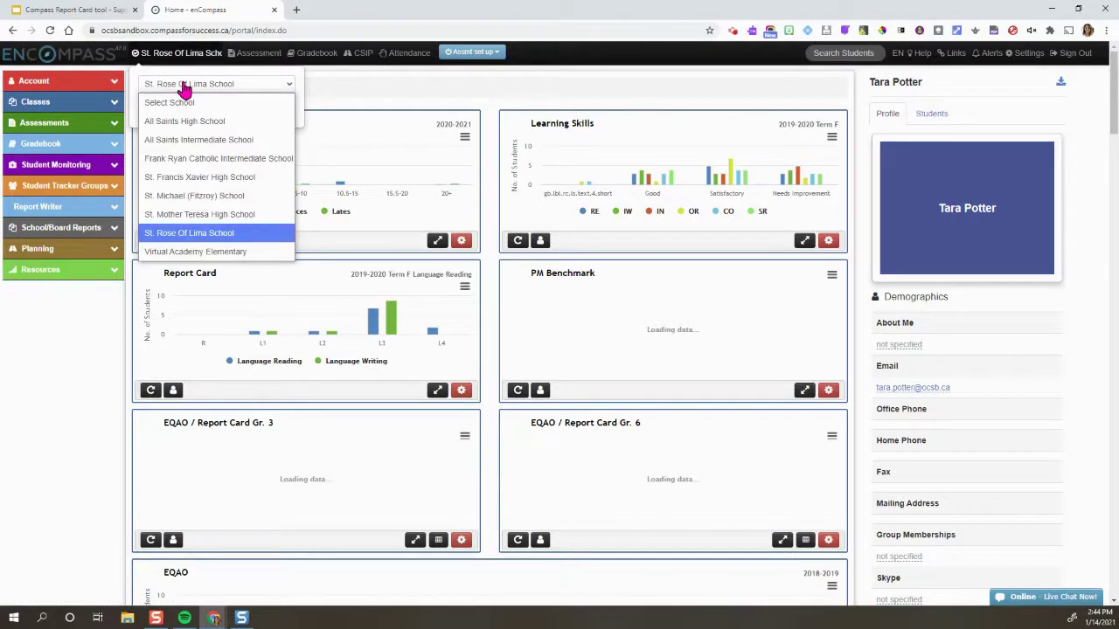
pyautogui.click(196, 232)
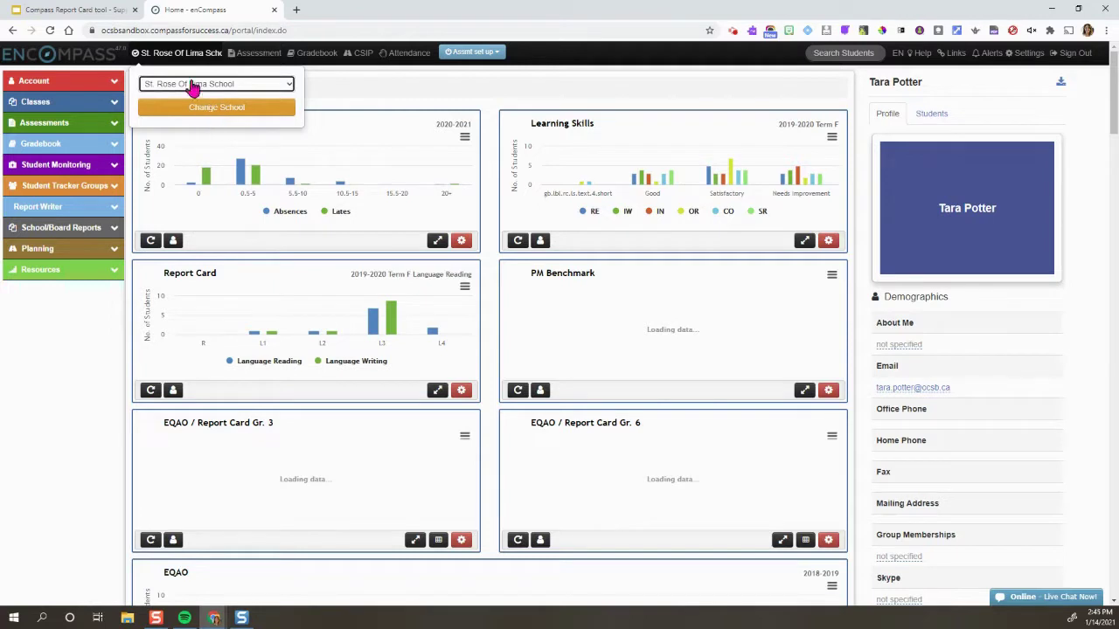
pyautogui.click(195, 109)
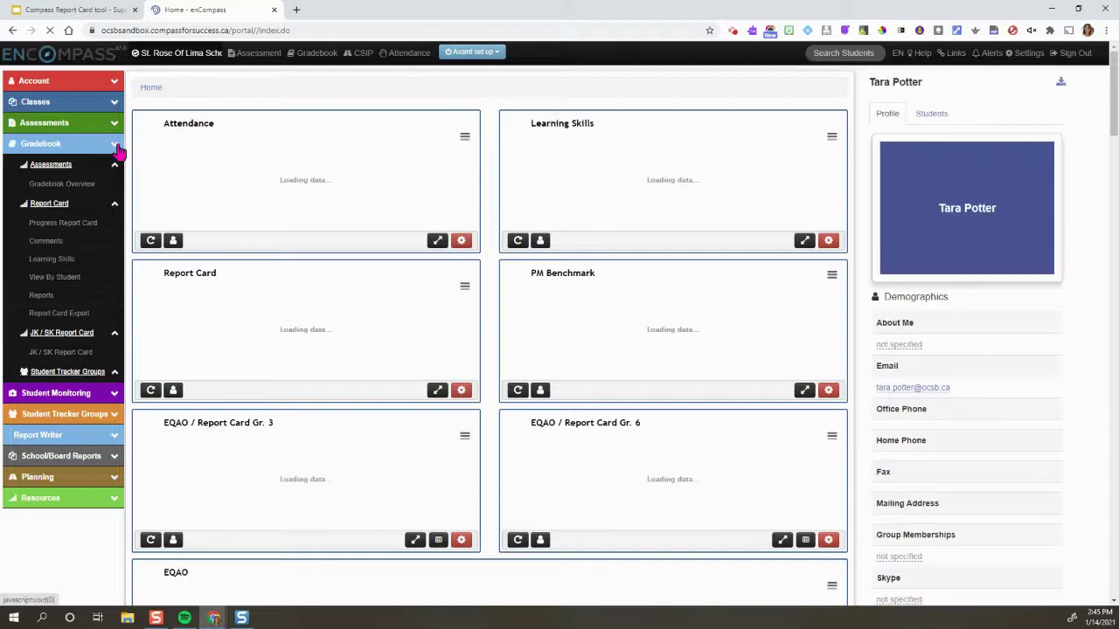
# Open the JK / SK Report Card from the Gradebook and set the report period to P
pyautogui.click(39, 147)
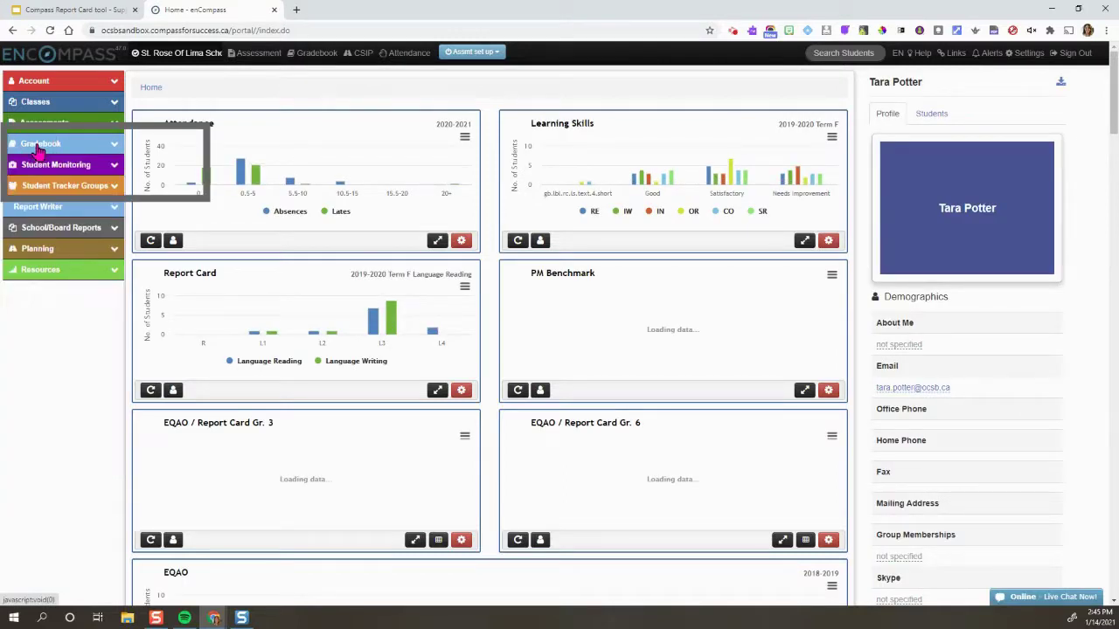
pyautogui.click(40, 147)
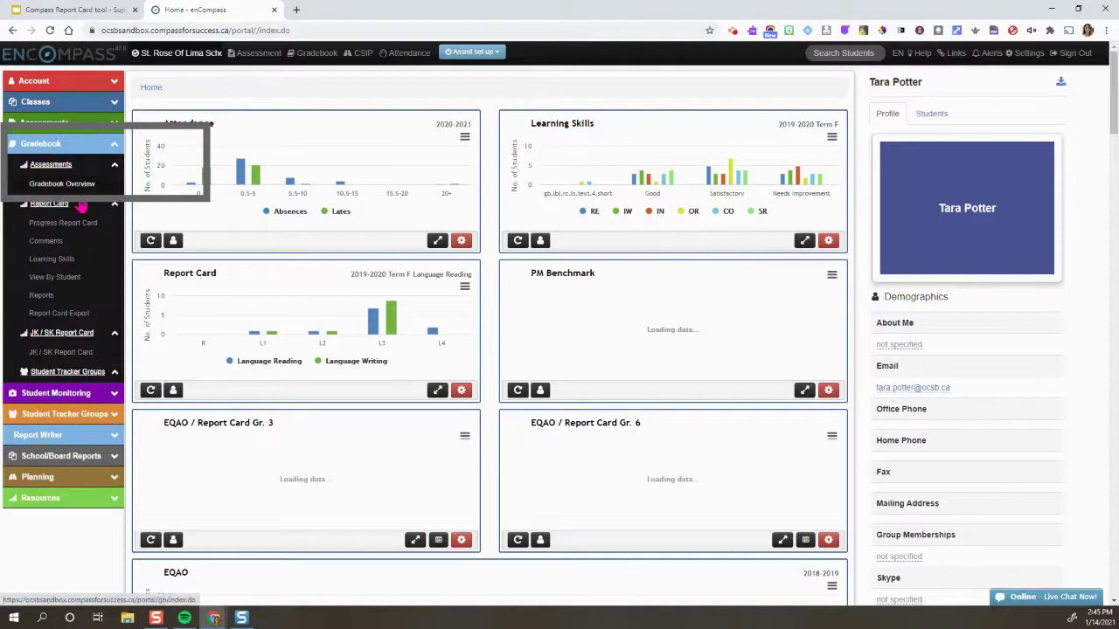
pyautogui.click(54, 353)
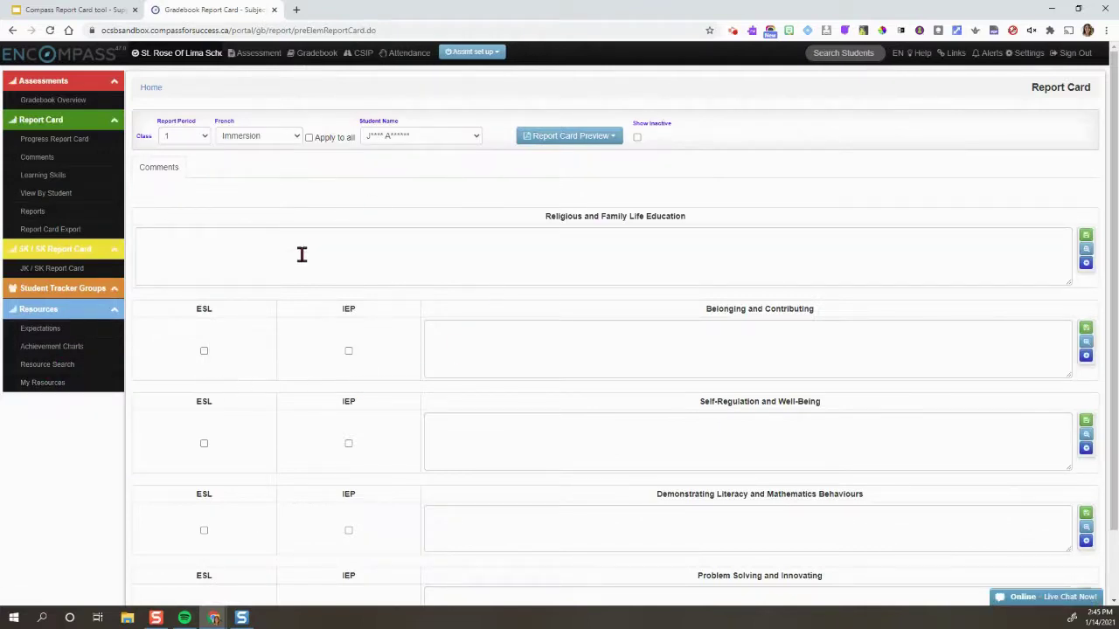
pyautogui.click(201, 142)
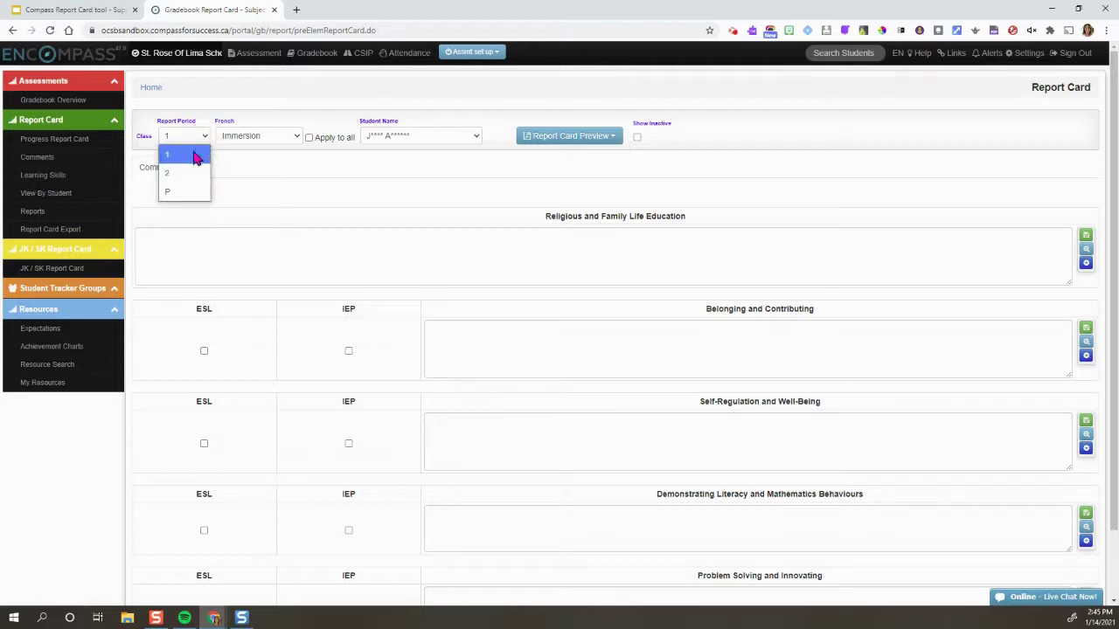
pyautogui.click(183, 194)
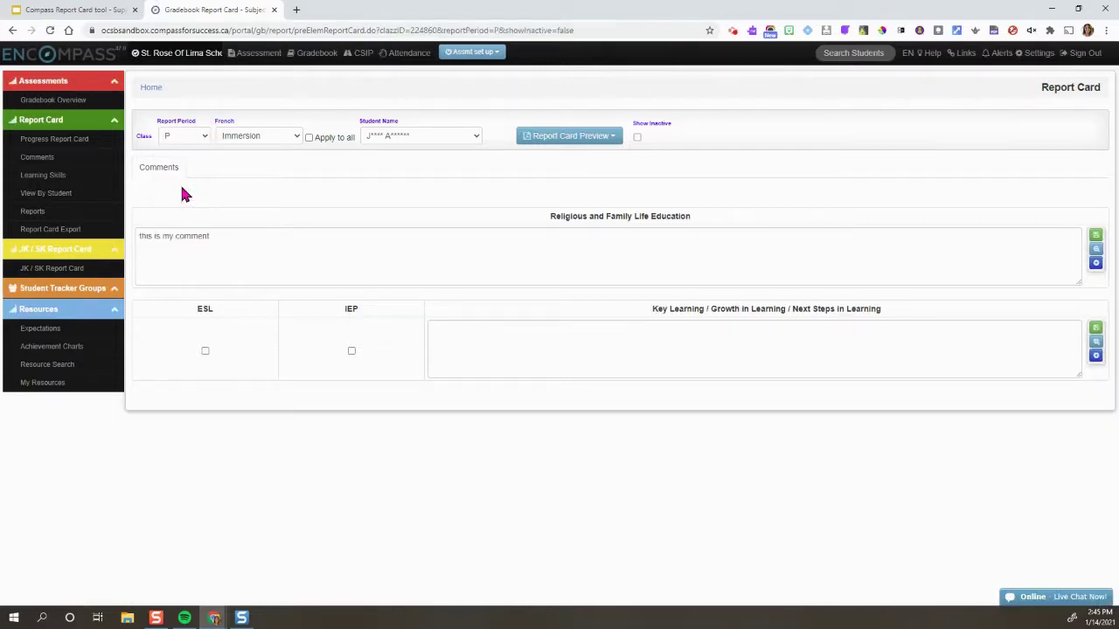
# Set the French program to Immersion and apply it to all students
pyautogui.click(281, 138)
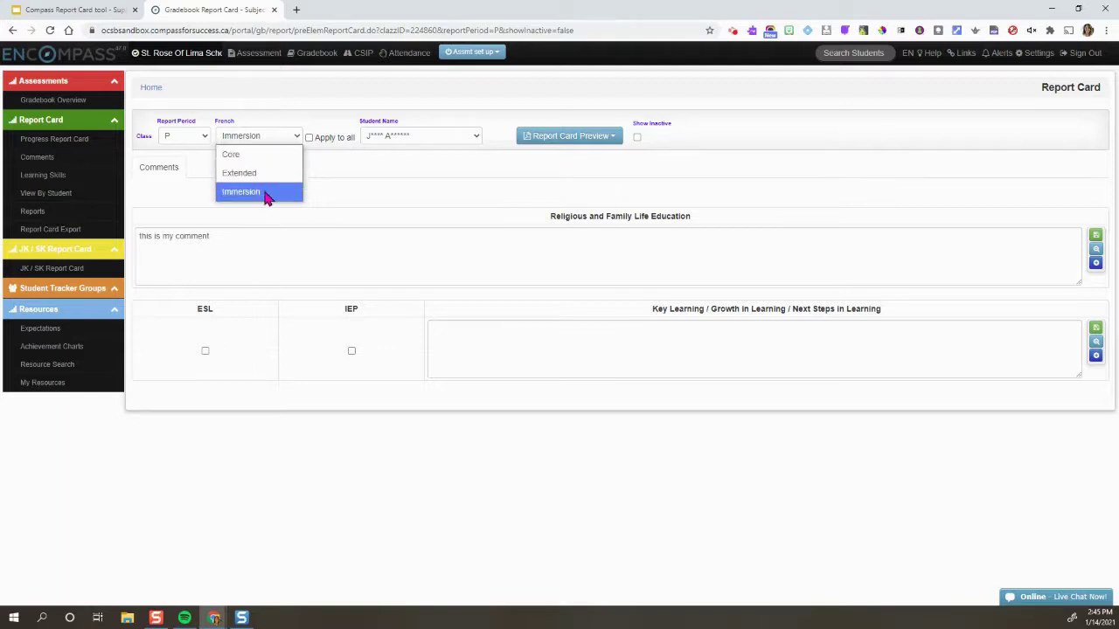
pyautogui.click(266, 192)
pyautogui.click(308, 138)
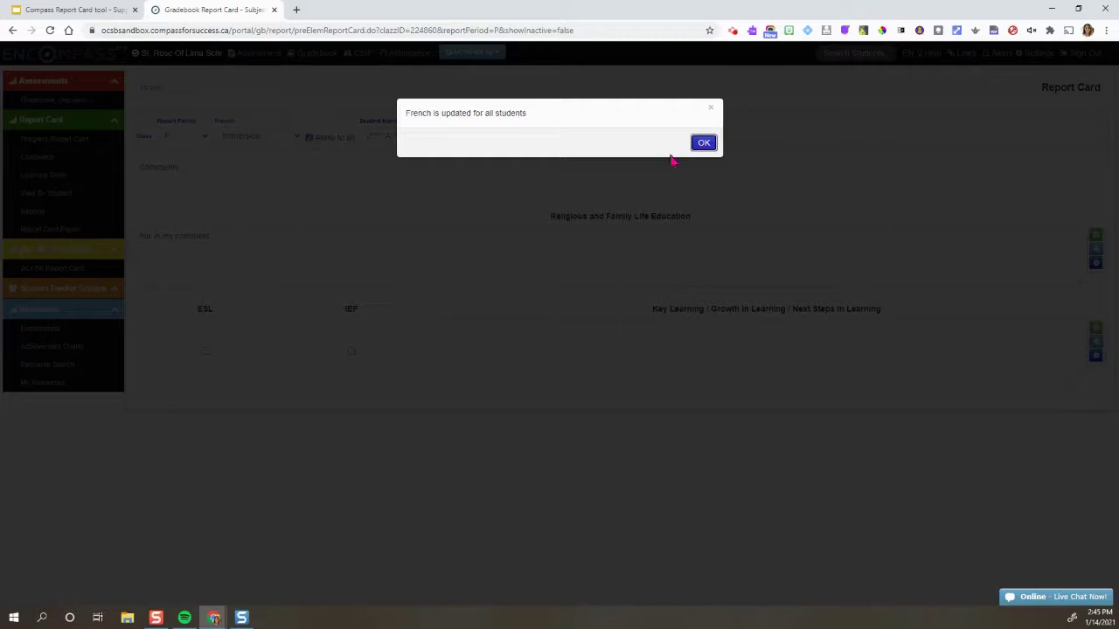
pyautogui.click(703, 143)
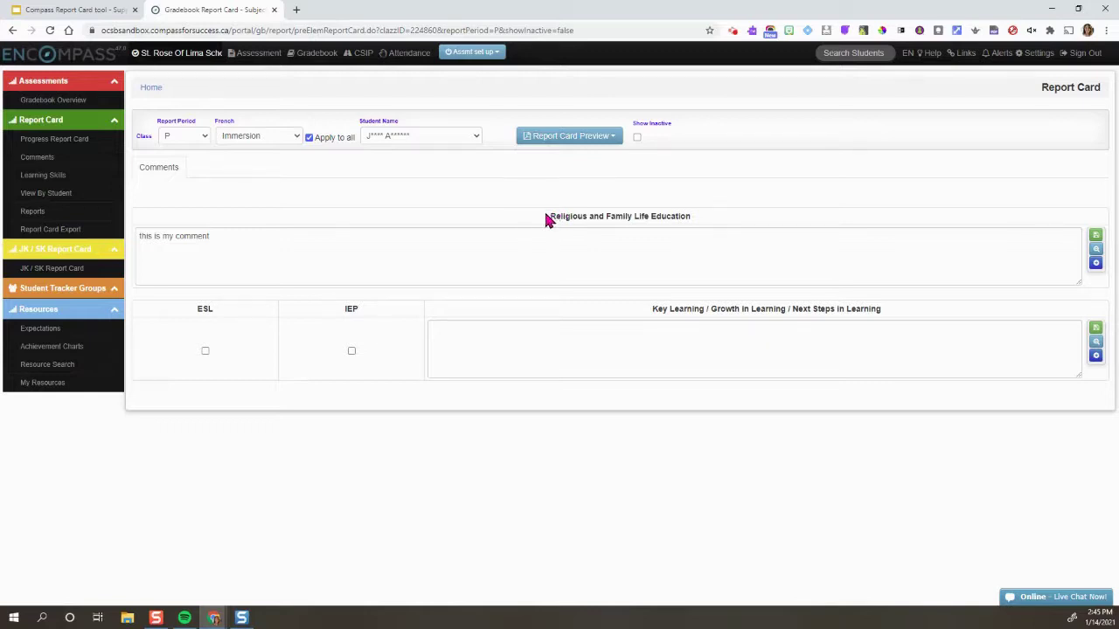
# Replace the Religious and Family Life Education comment with "this is my comment ."
pyautogui.doubleClick(167, 239)
pyautogui.tripleClick(169, 238)
pyautogui.press('BackSpace')
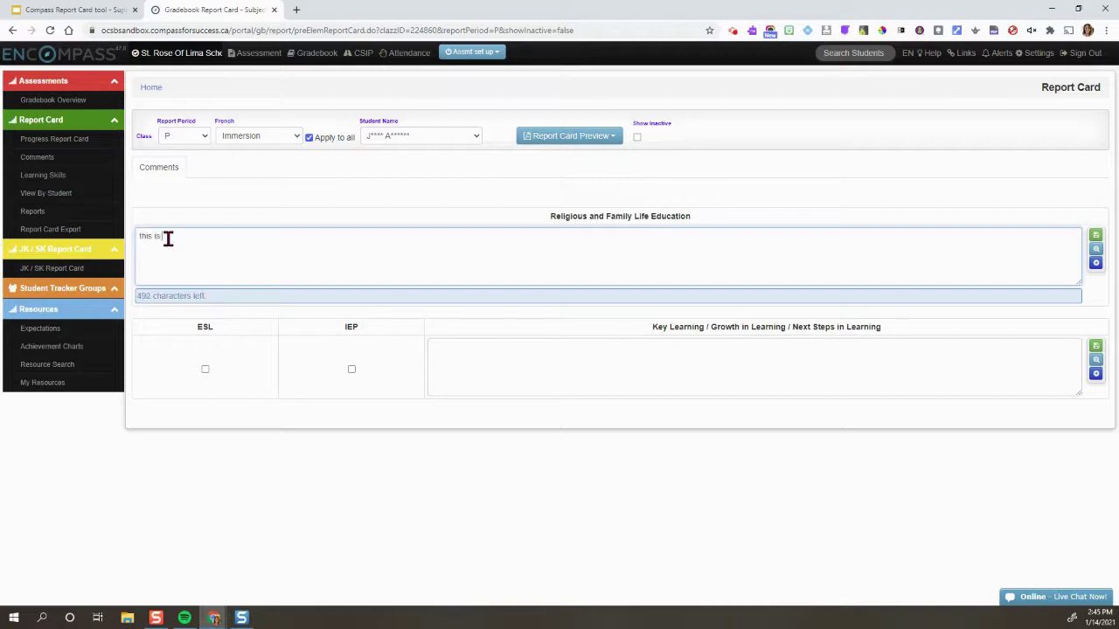
pyautogui.write('this is my comment')
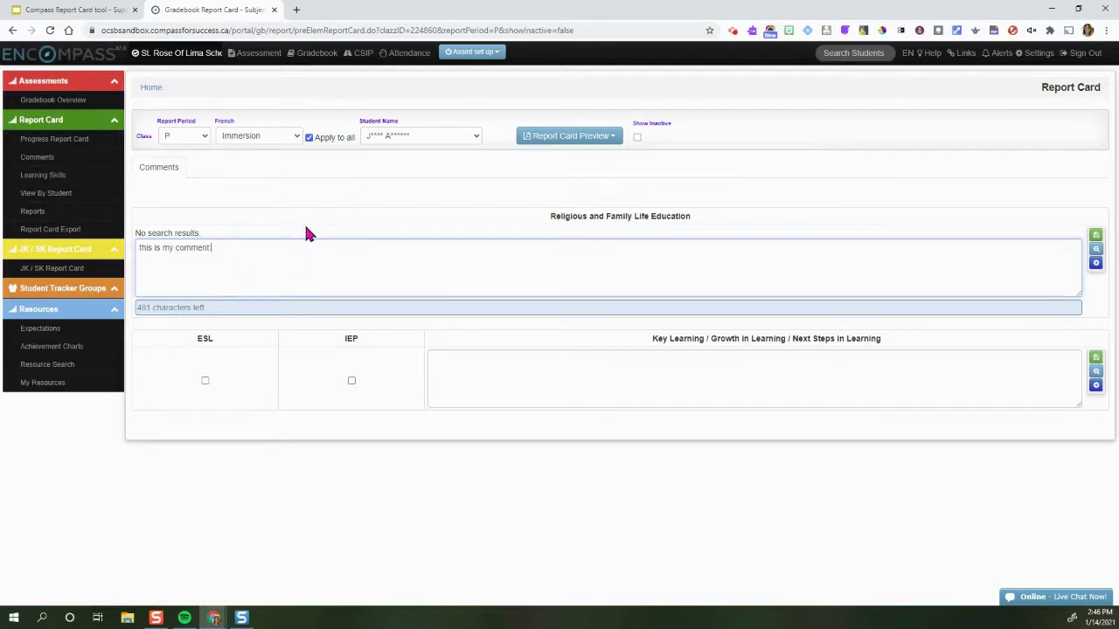
# Enter "this" as the Key Learning / Growth in Learning / Next Steps in Learning comment and leave the field to save it
pyautogui.click(521, 388)
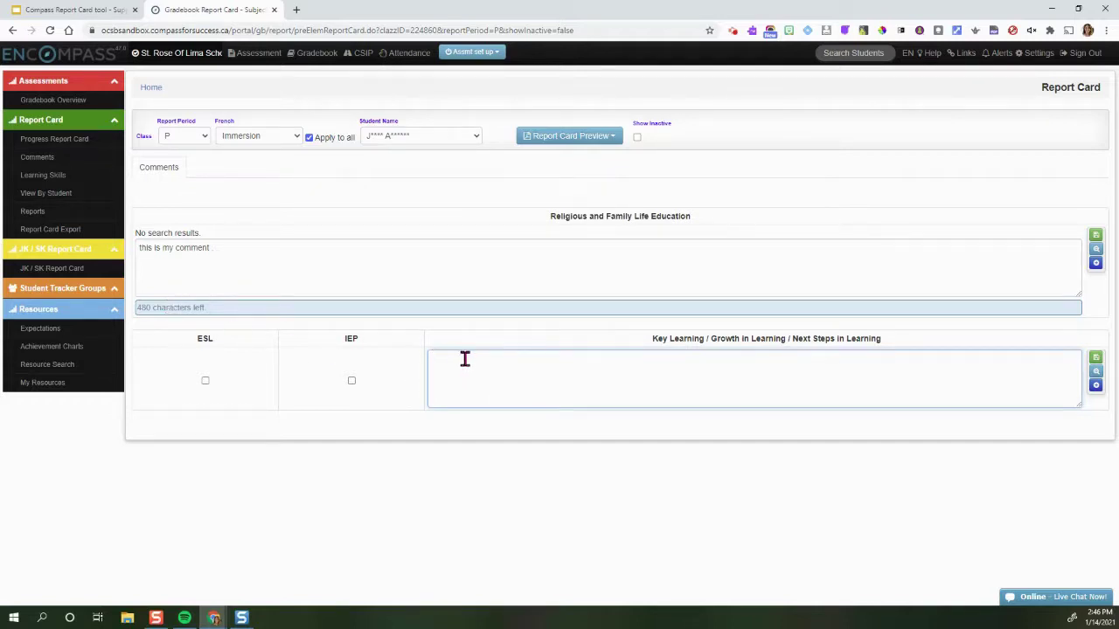
pyautogui.write('th')
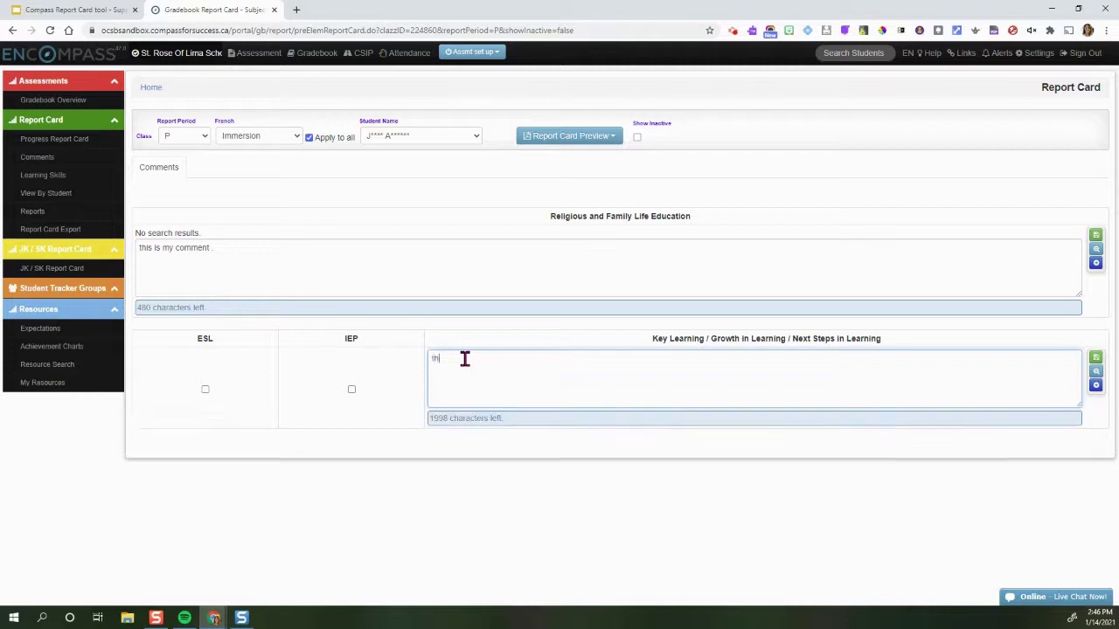
pyautogui.write('is')
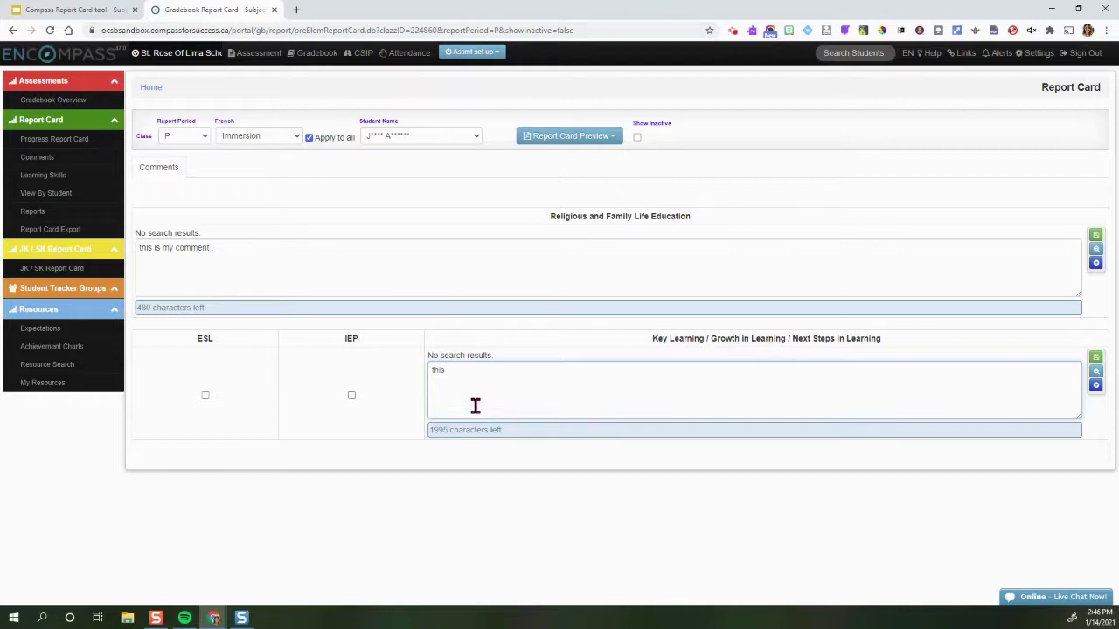
pyautogui.click(519, 250)
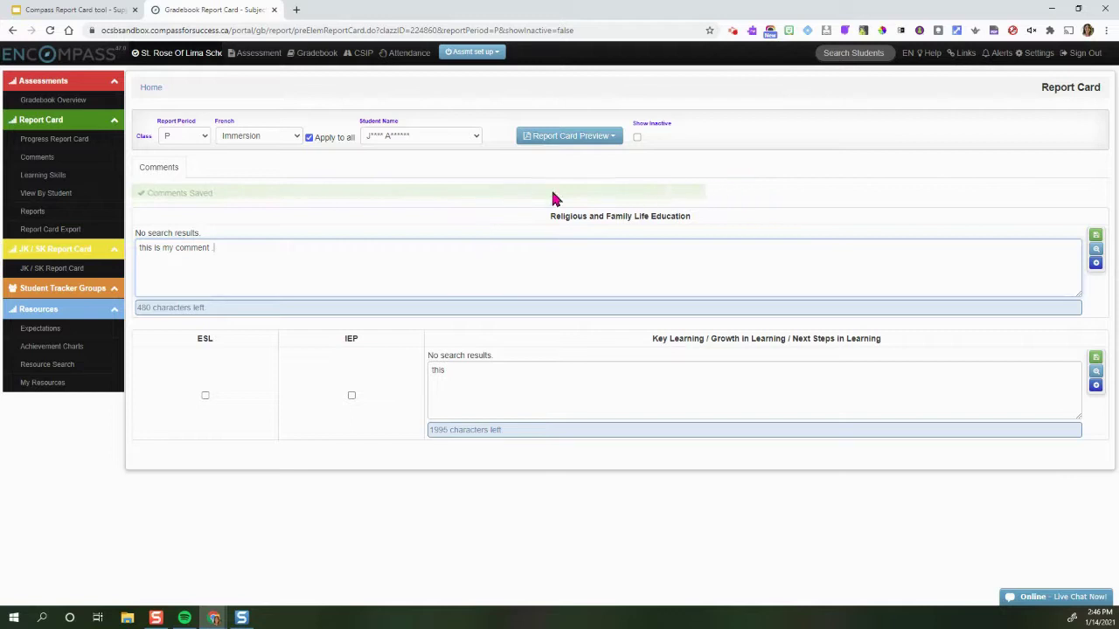
# Mark the Key Learning section as IEP and ESL, and clear both marks again
pyautogui.click(347, 413)
pyautogui.click(350, 400)
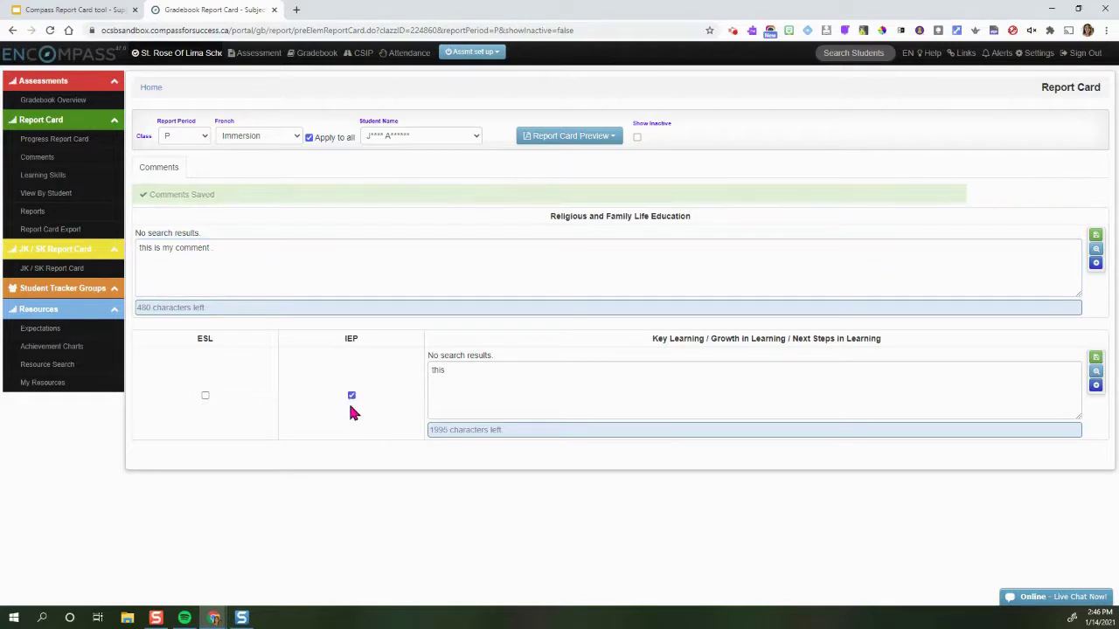
pyautogui.click(206, 400)
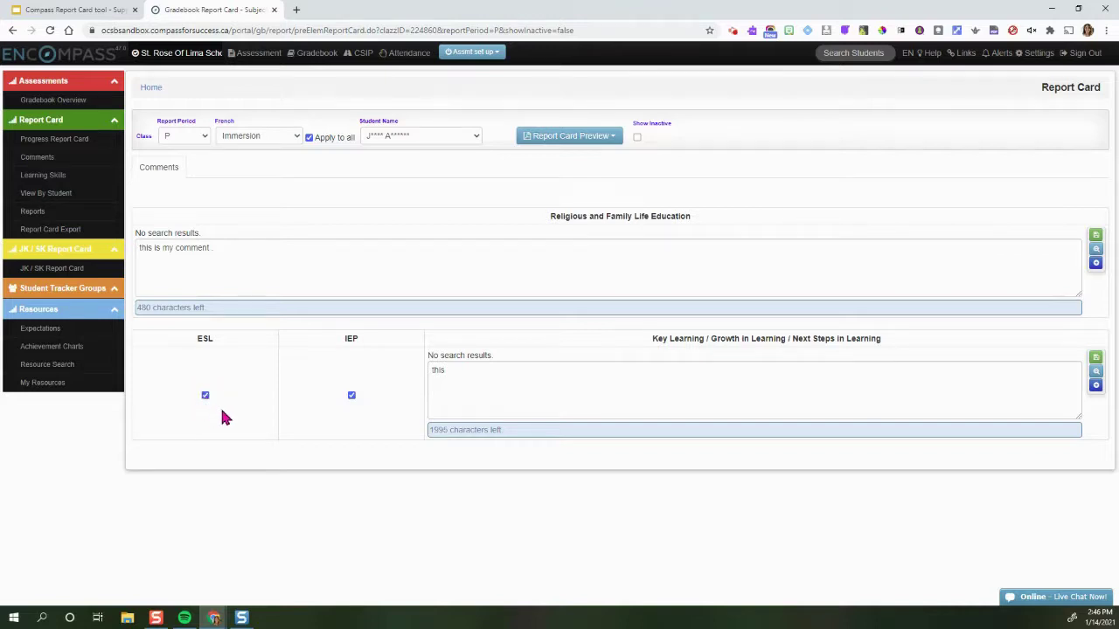
pyautogui.click(207, 398)
pyautogui.click(351, 398)
pyautogui.click(350, 397)
# Preview the student's report card and examine both pages, including the signature lines and the Early Childhood Educator line
pyautogui.click(575, 151)
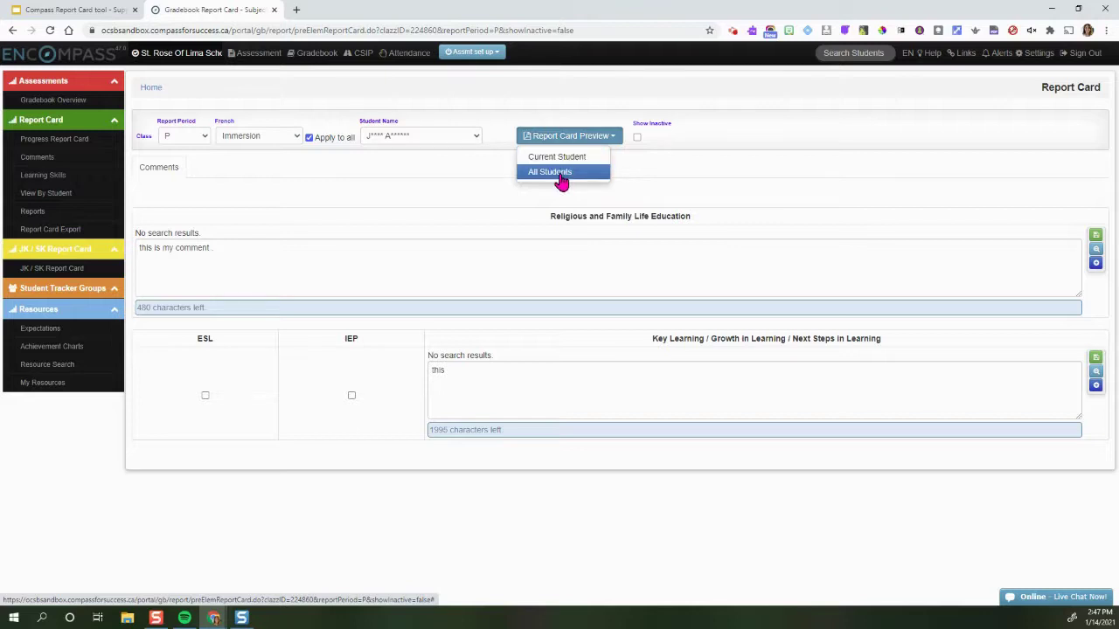
pyautogui.click(562, 177)
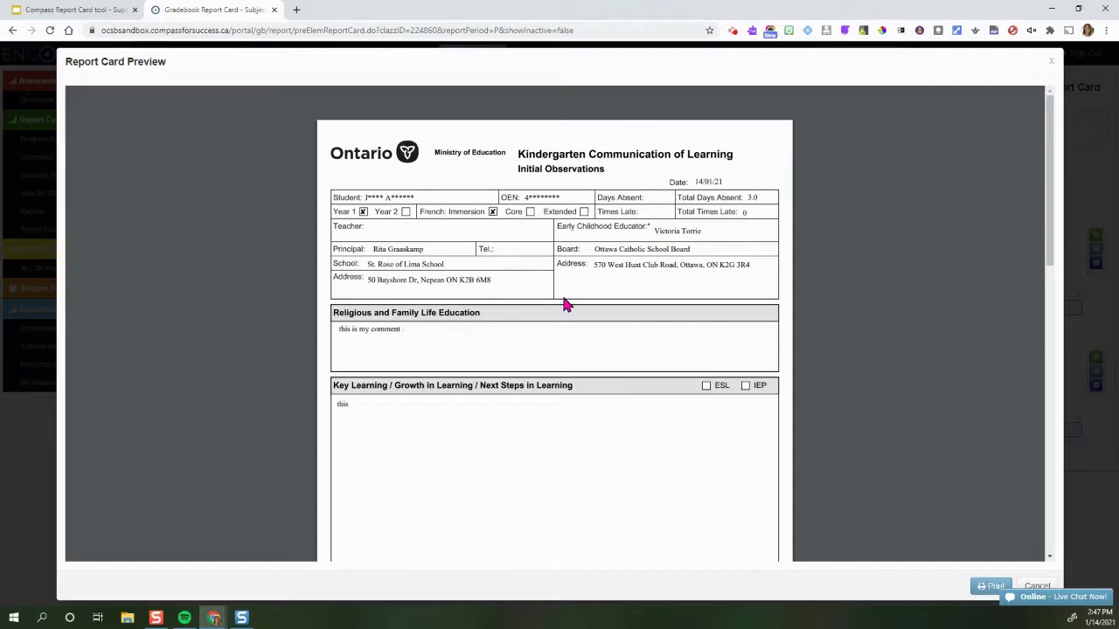
pyautogui.scroll(-1, 563, 304)
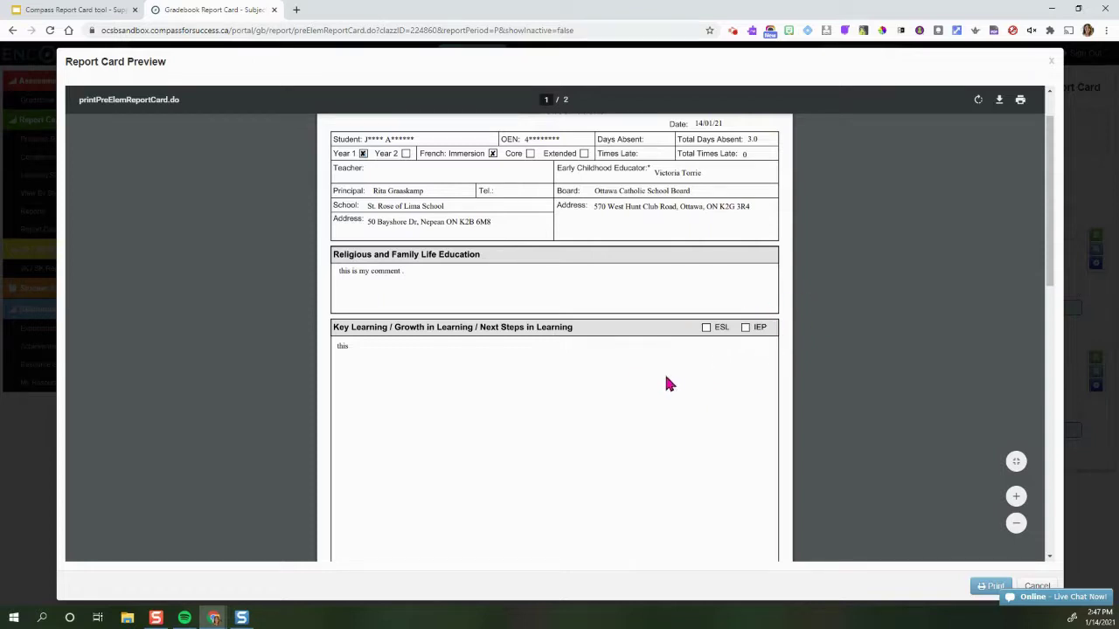
pyautogui.scroll(-10, 675, 380)
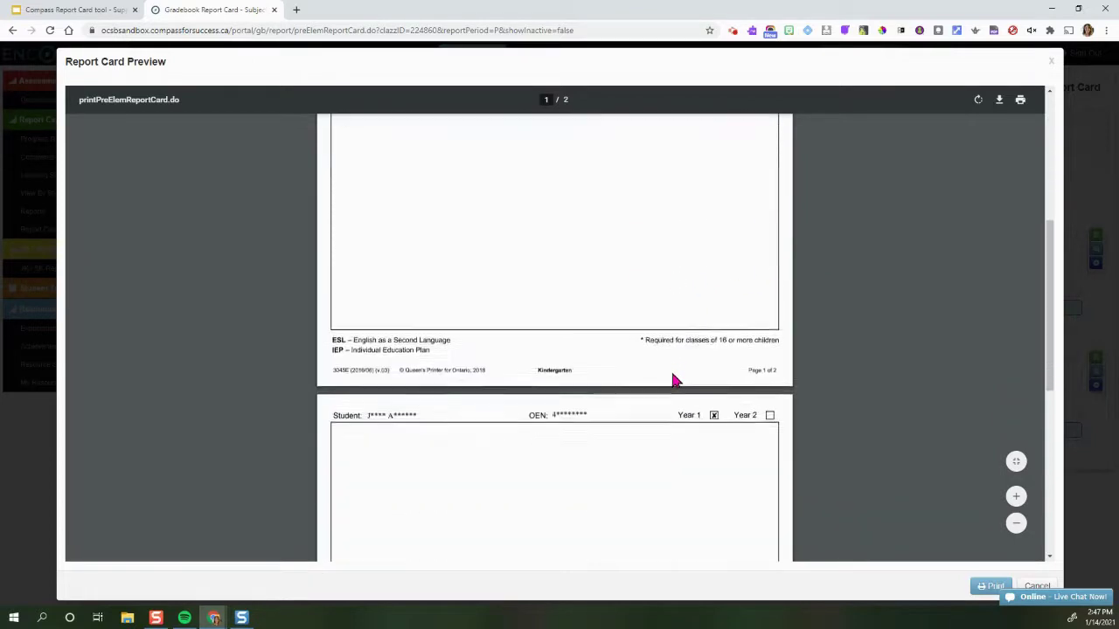
pyautogui.scroll(-3, 674, 379)
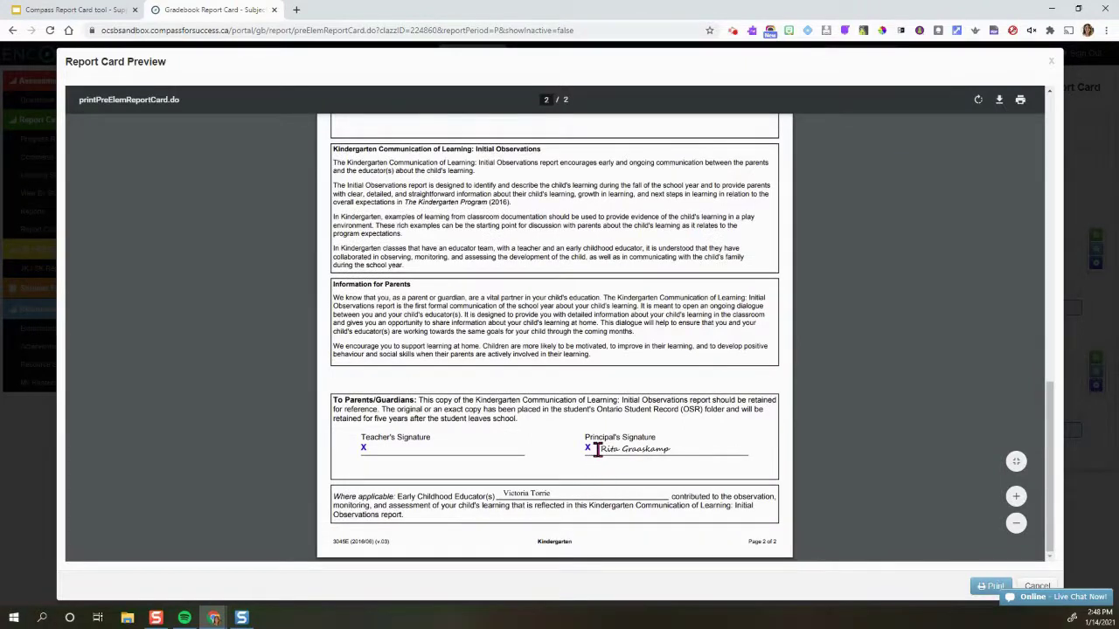
pyautogui.moveTo(597, 449); pyautogui.dragTo(705, 438)
pyautogui.click(718, 451)
pyautogui.moveTo(376, 444); pyautogui.dragTo(422, 447)
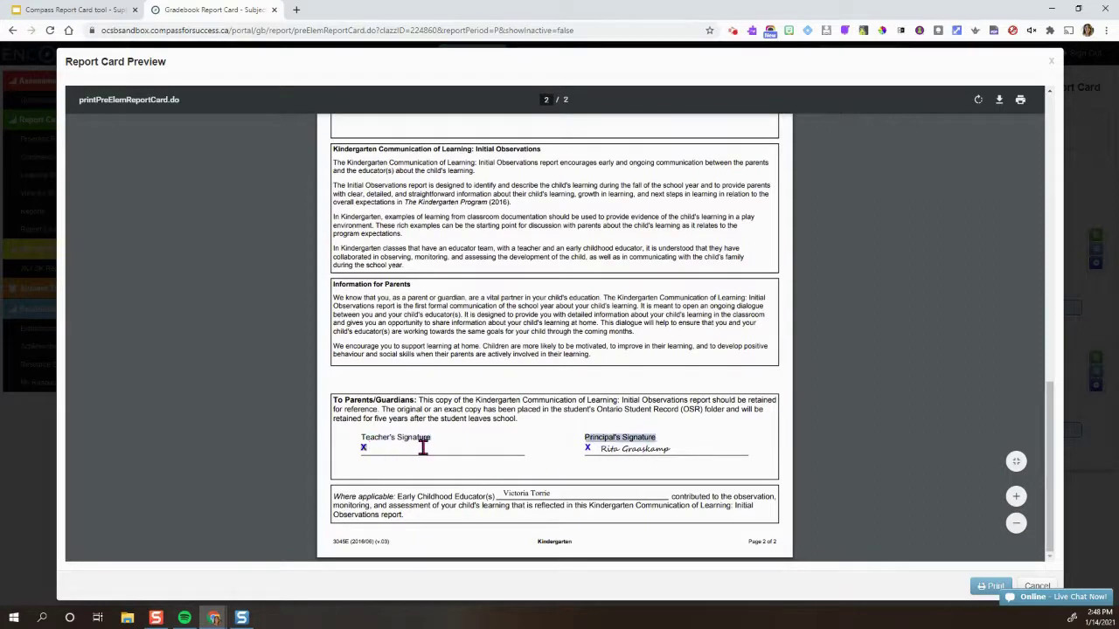
pyautogui.click(480, 448)
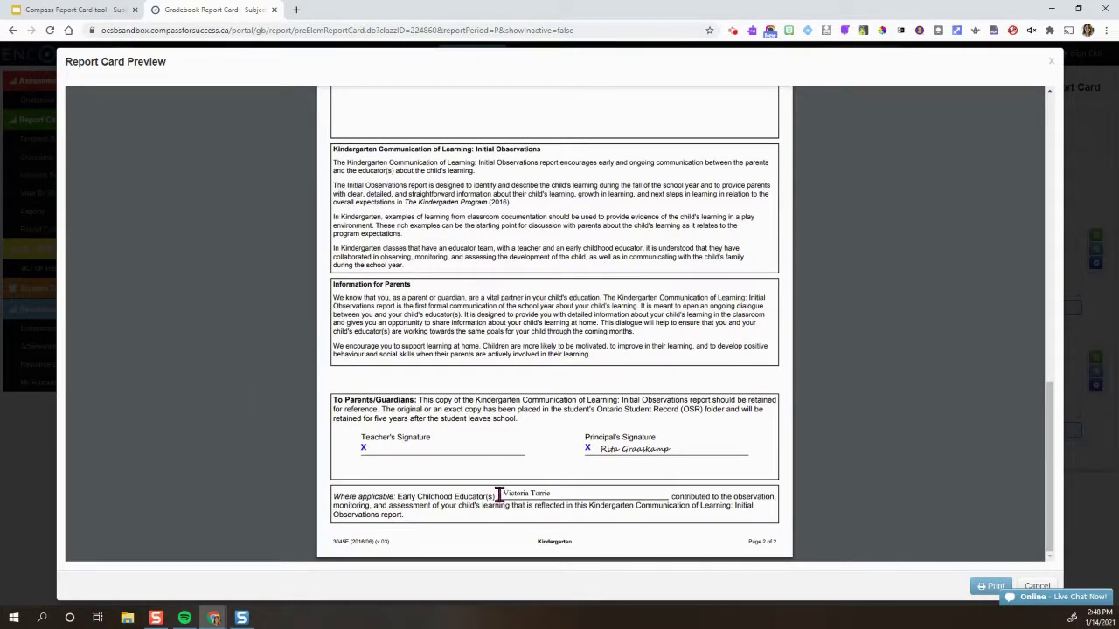
pyautogui.click(554, 492)
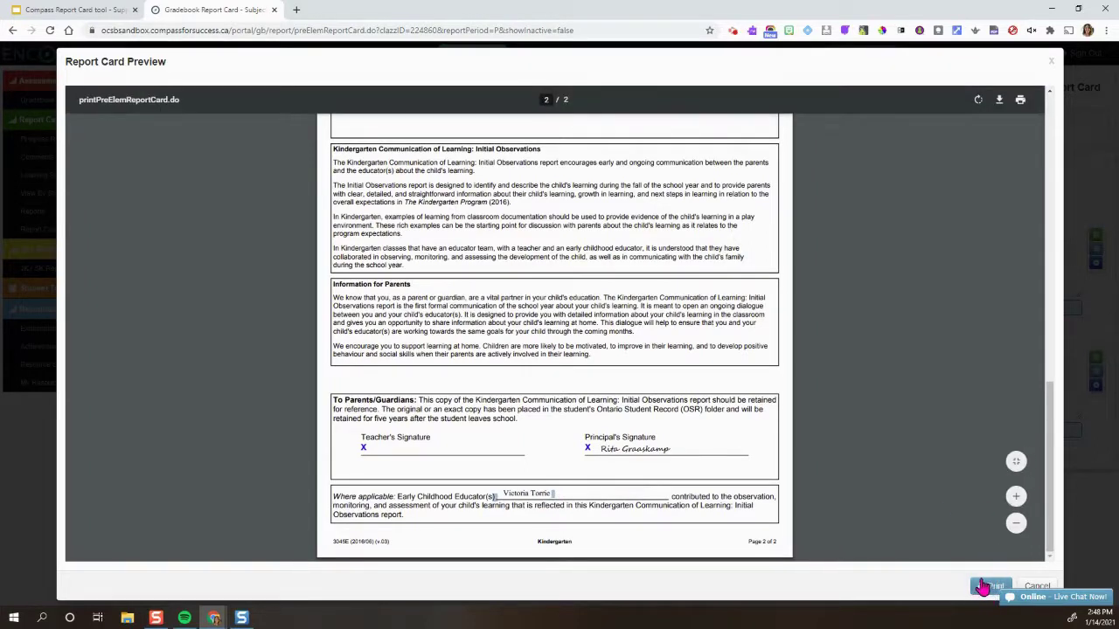
# Save the previewed report card as a PDF in Downloads, look through the file, and close the preview
pyautogui.click(988, 589)
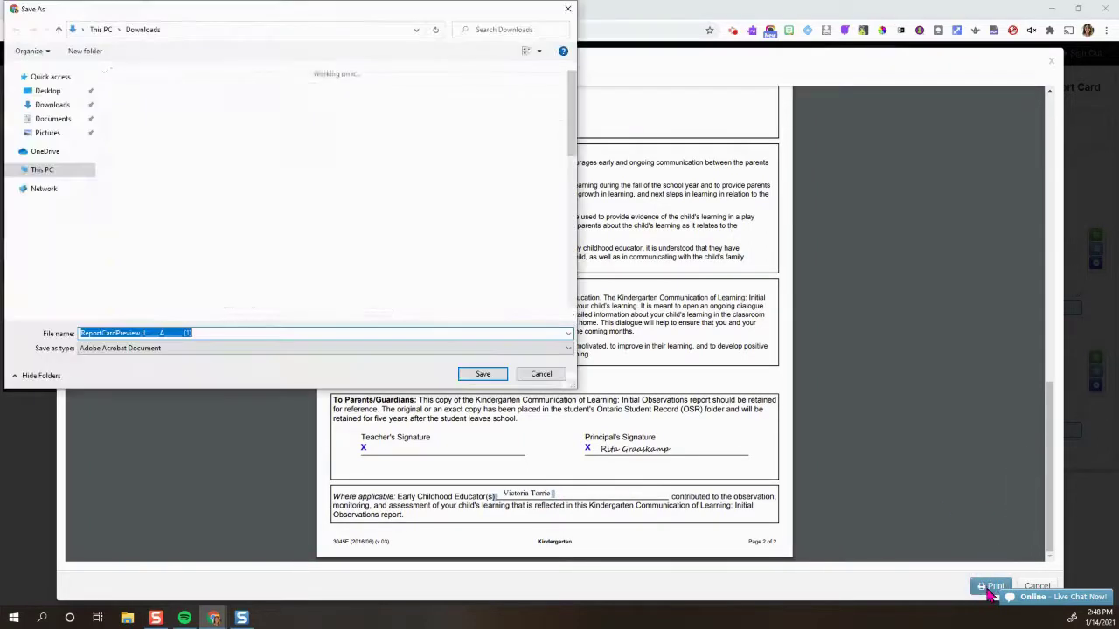
pyautogui.click(495, 376)
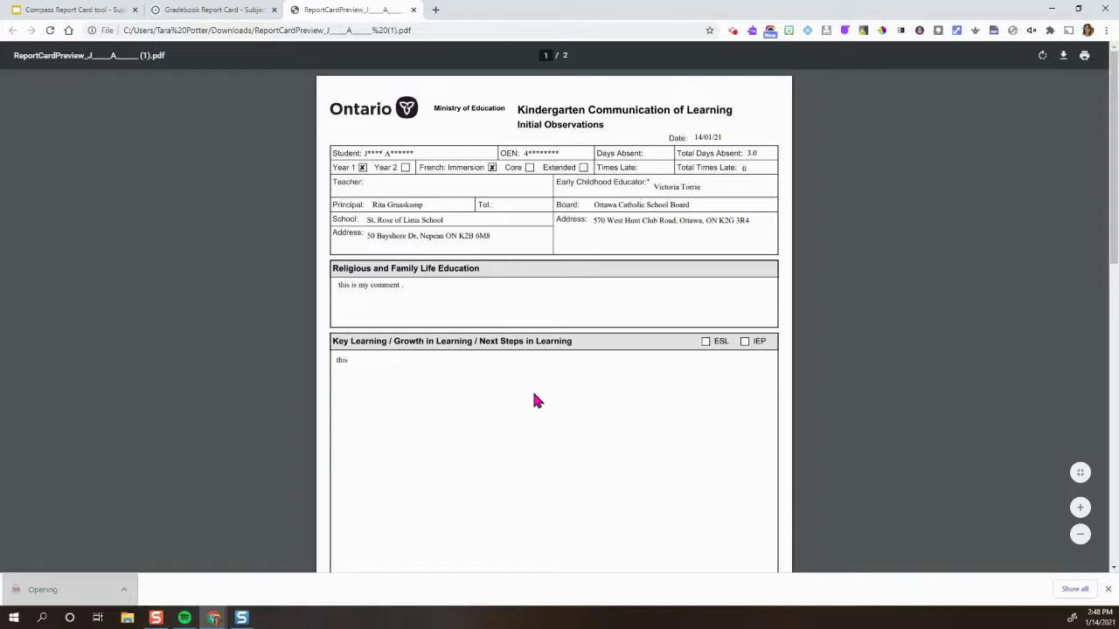
pyautogui.scroll(-6, 518, 284)
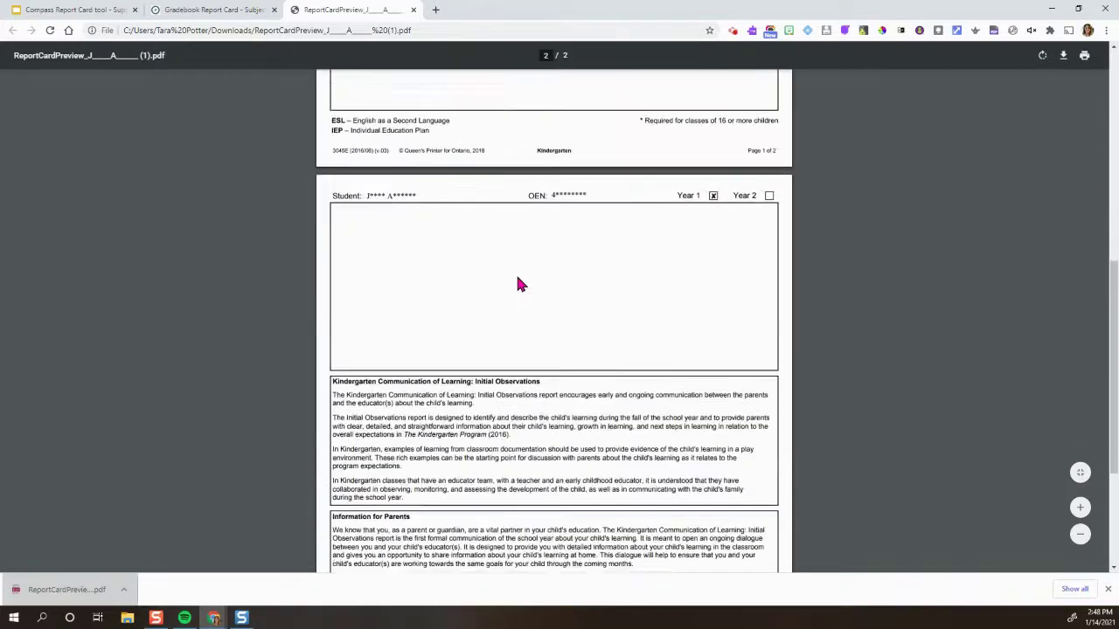
pyautogui.scroll(-3, 517, 284)
pyautogui.scroll(10, 516, 276)
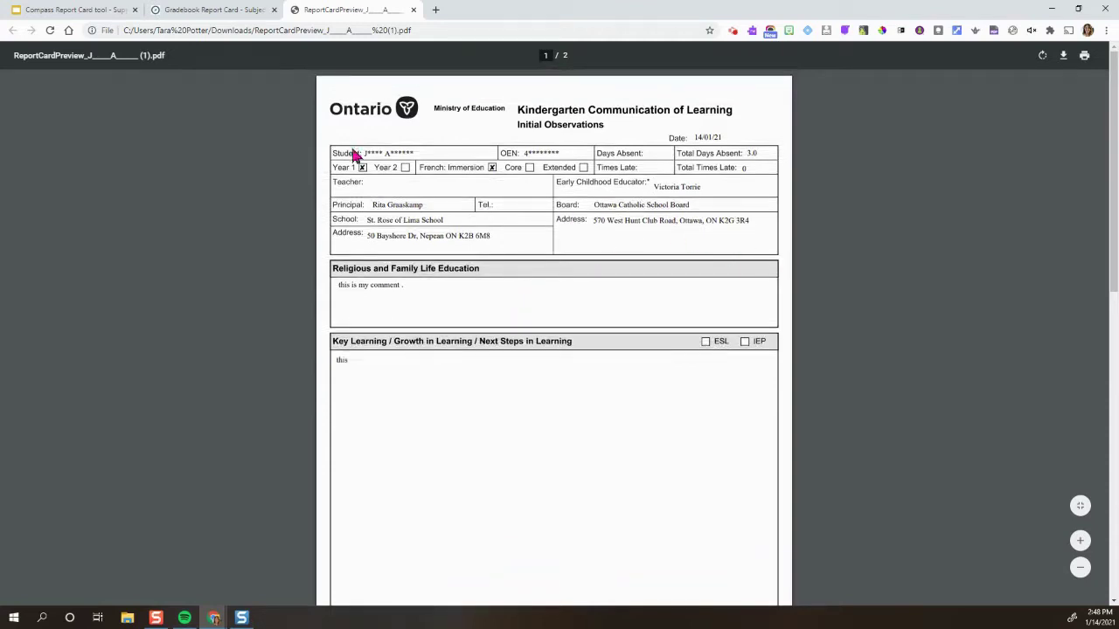
pyautogui.click(225, 11)
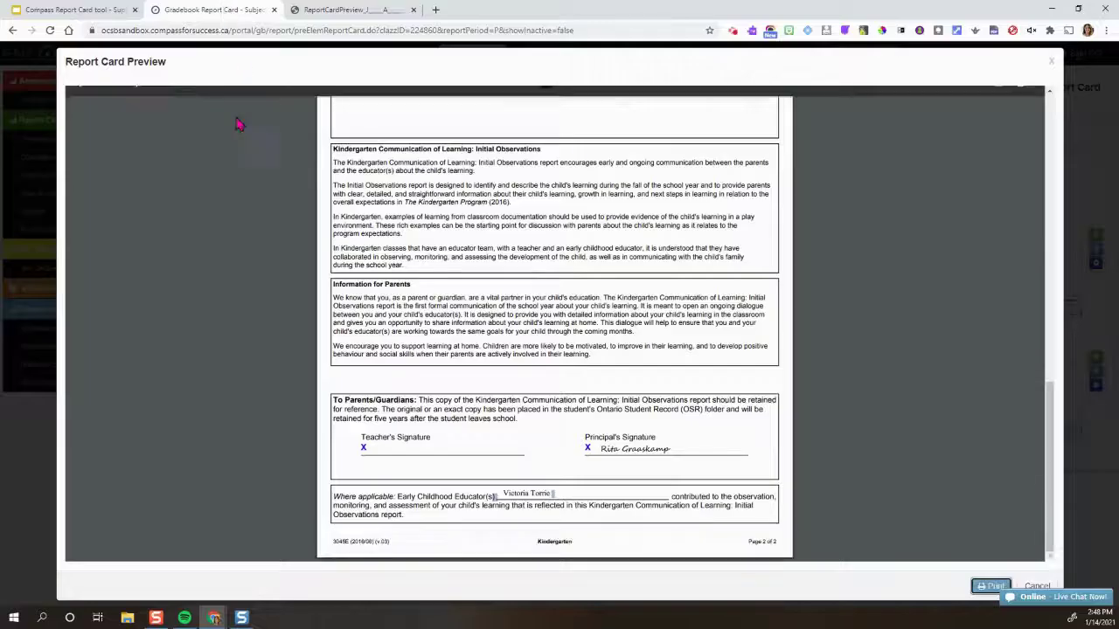
pyautogui.click(1050, 64)
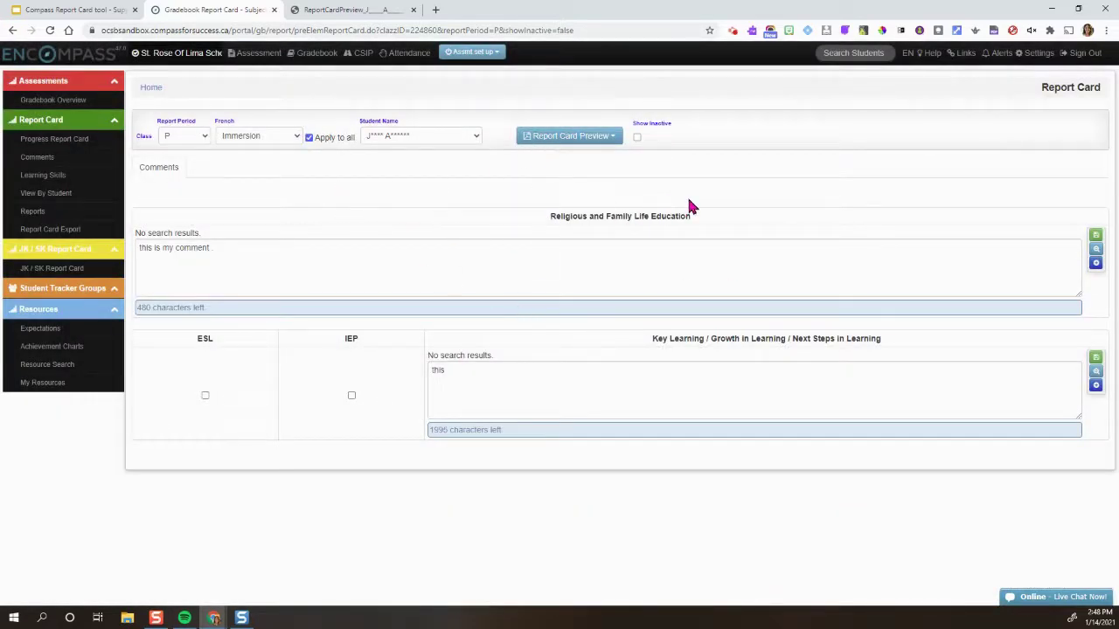
# Open the report card of the second student in the class list
pyautogui.click(473, 139)
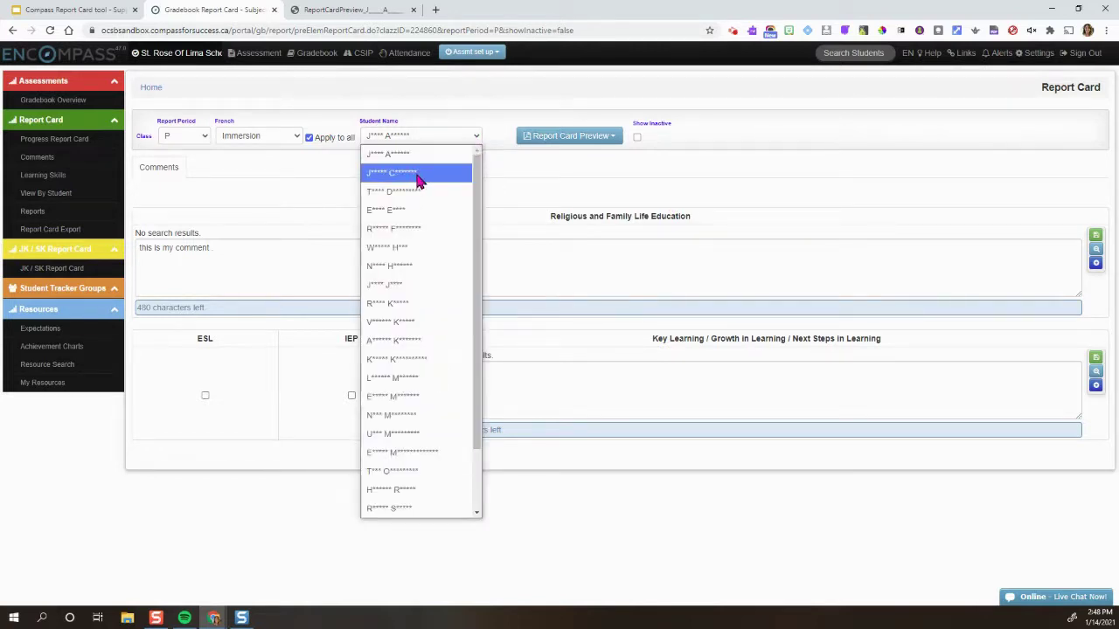
pyautogui.click(449, 472)
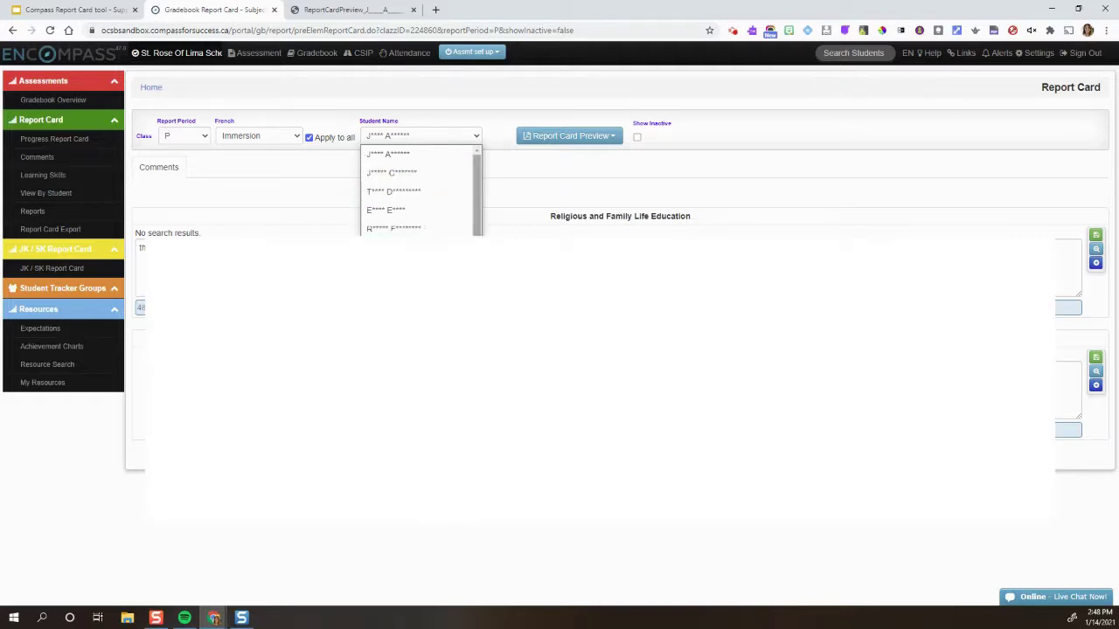
pyautogui.click(395, 173)
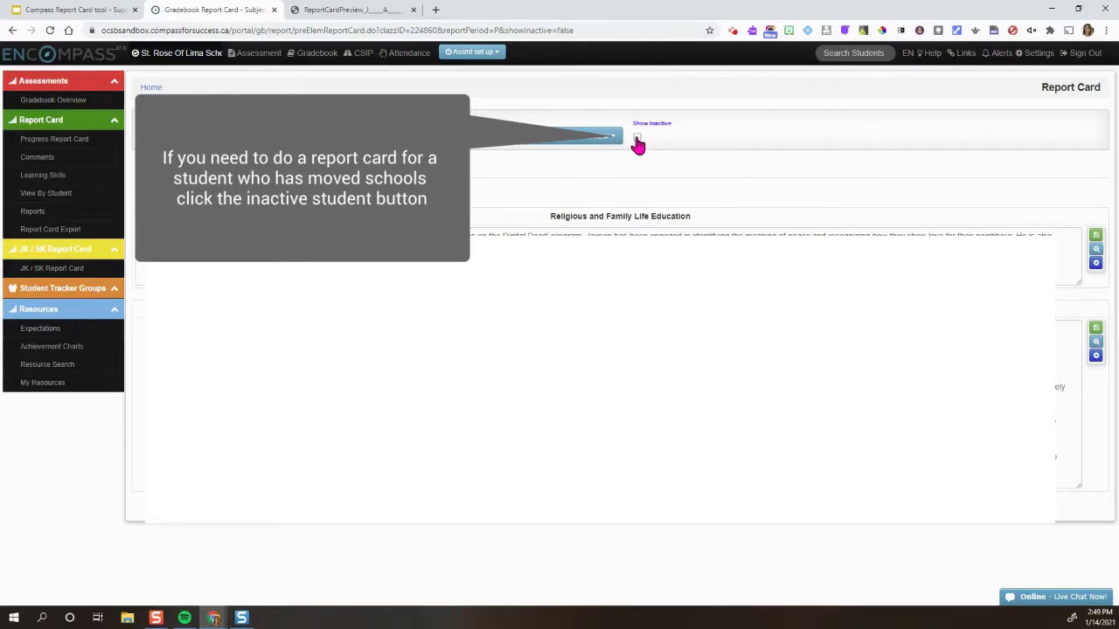
# Include inactive students and look through the expanded student list
pyautogui.click(636, 138)
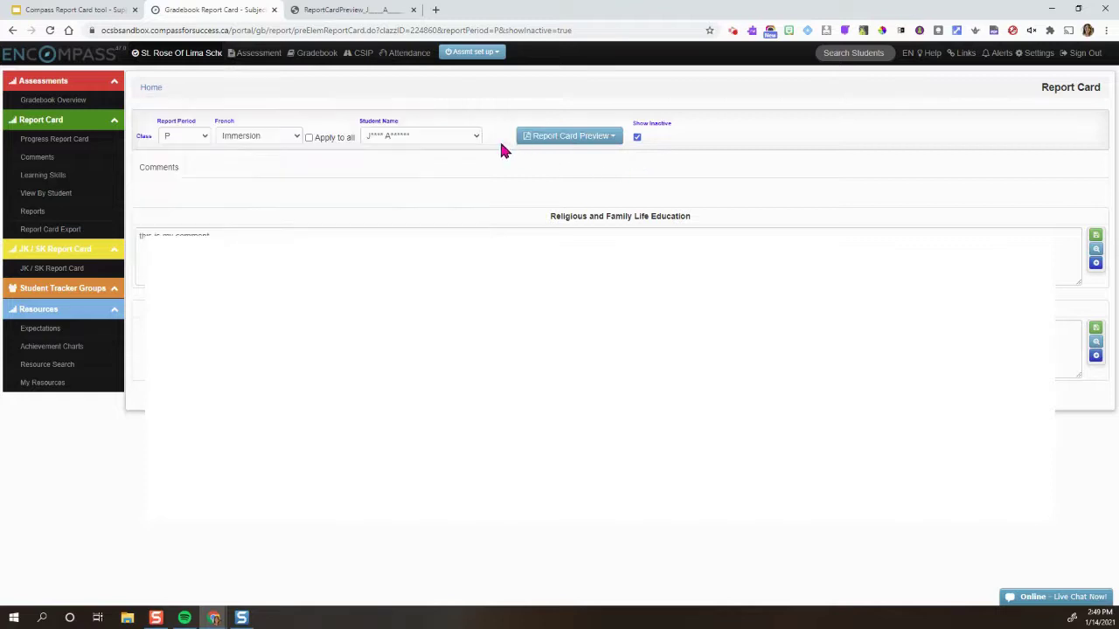
pyautogui.click(472, 137)
pyautogui.scroll(-2, 440, 293)
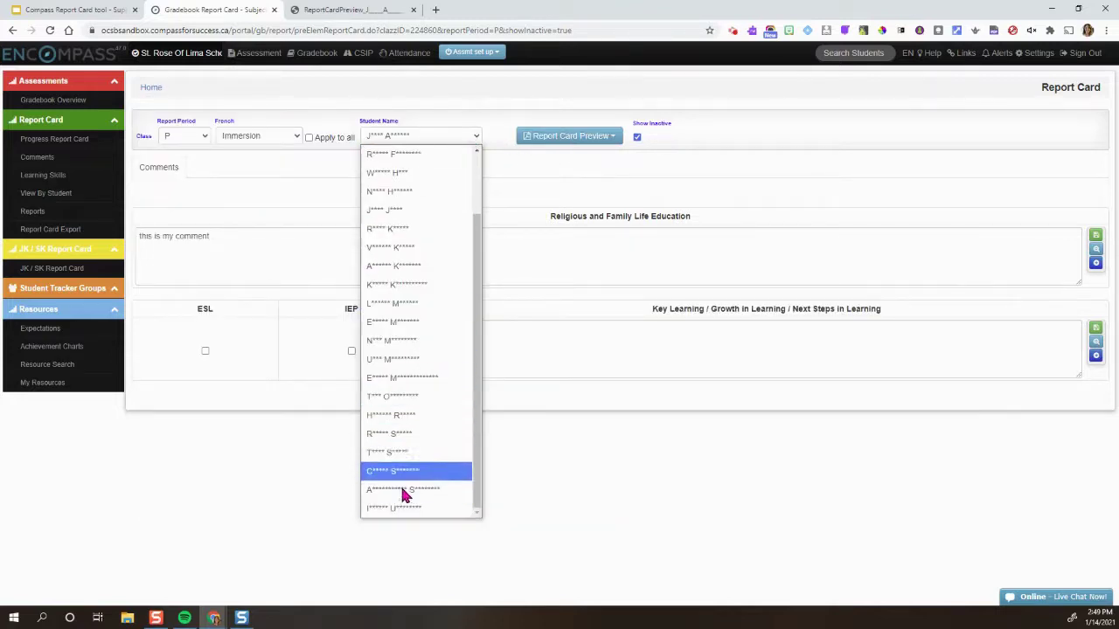
pyautogui.click(559, 272)
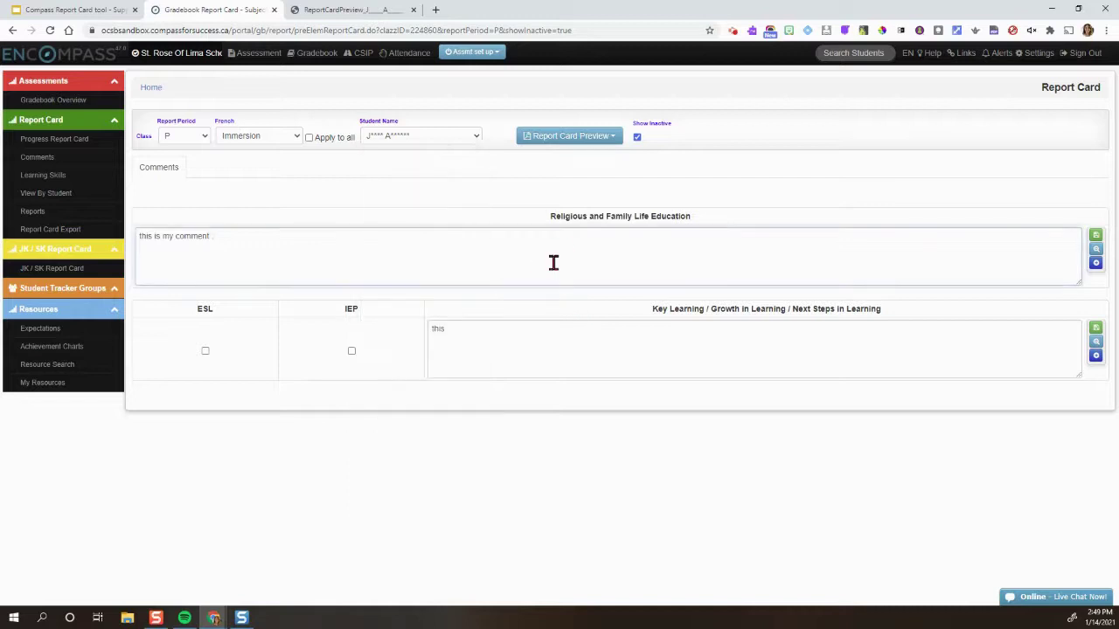